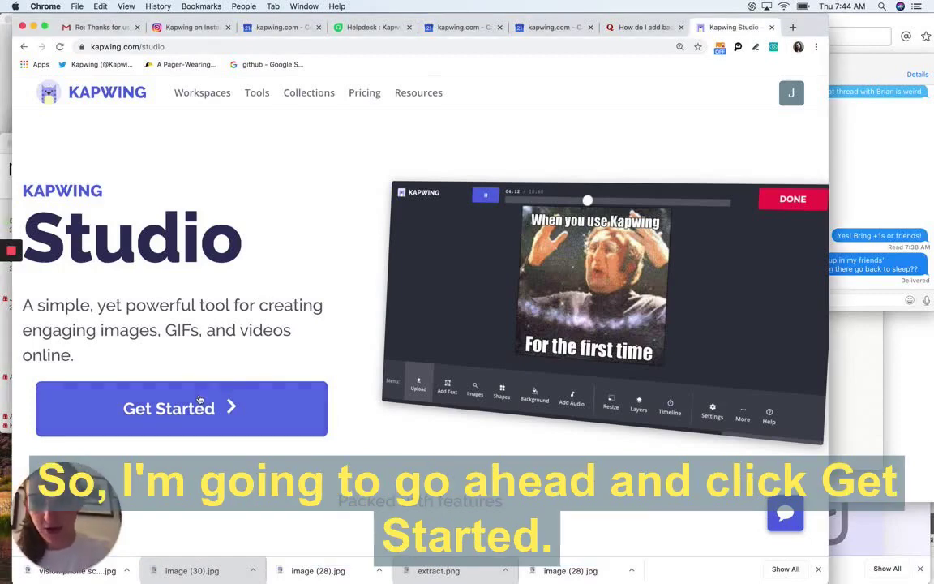
Click Get Started on the Kapwing Studio landing page to open the editor's upload screen.
{"action": "left_click", "coordinate": [179, 419]}
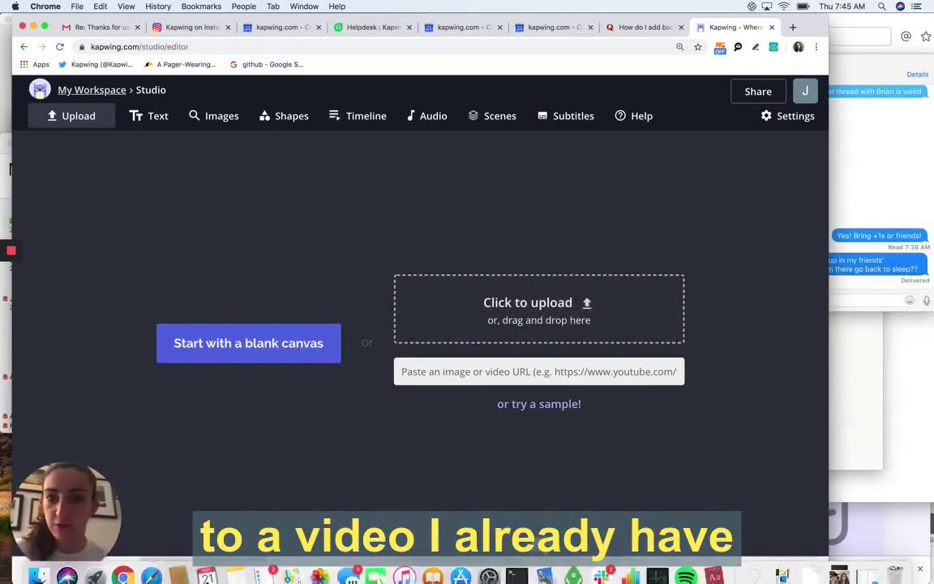
Bring Finder forward, close the cluttering search window and show the Desktop folder.
{"action": "left_click", "coordinate": [35, 572]}
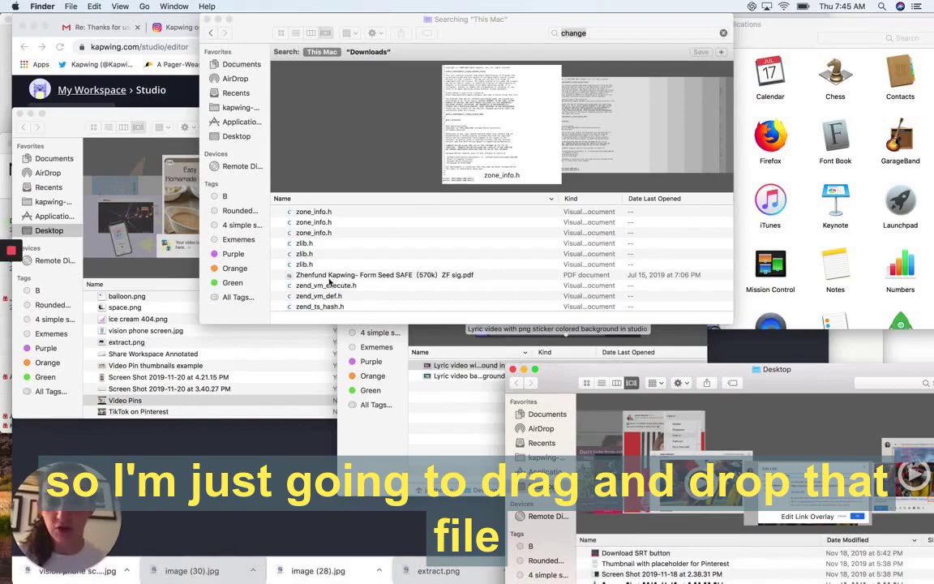
{"action": "left_click", "coordinate": [207, 21]}
{"action": "left_click_drag", "start_coordinate": [136, 117], "coordinate": [465, 84]}
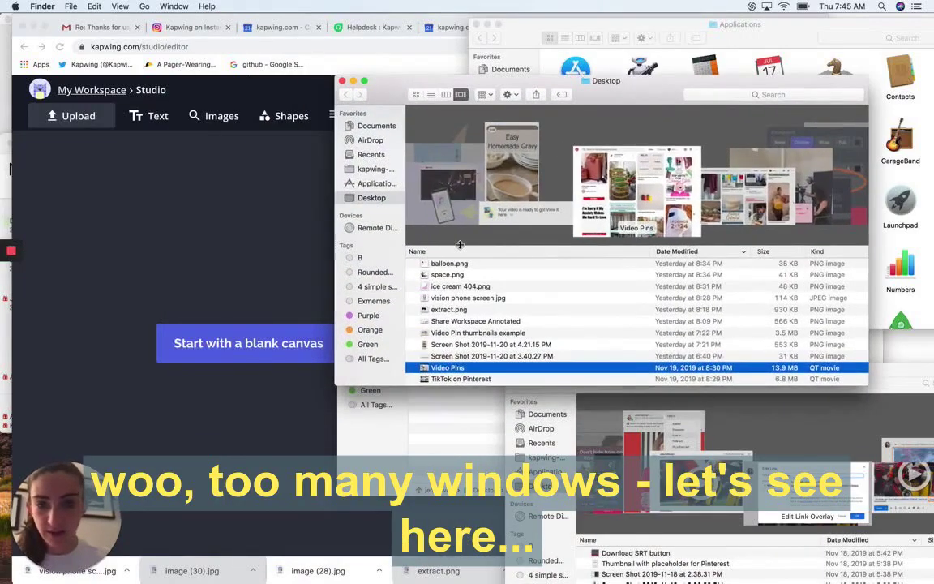
{"action": "scroll", "coordinate": [467, 317], "scroll_direction": "down", "scroll_amount": 10}
{"action": "left_click", "coordinate": [478, 316]}
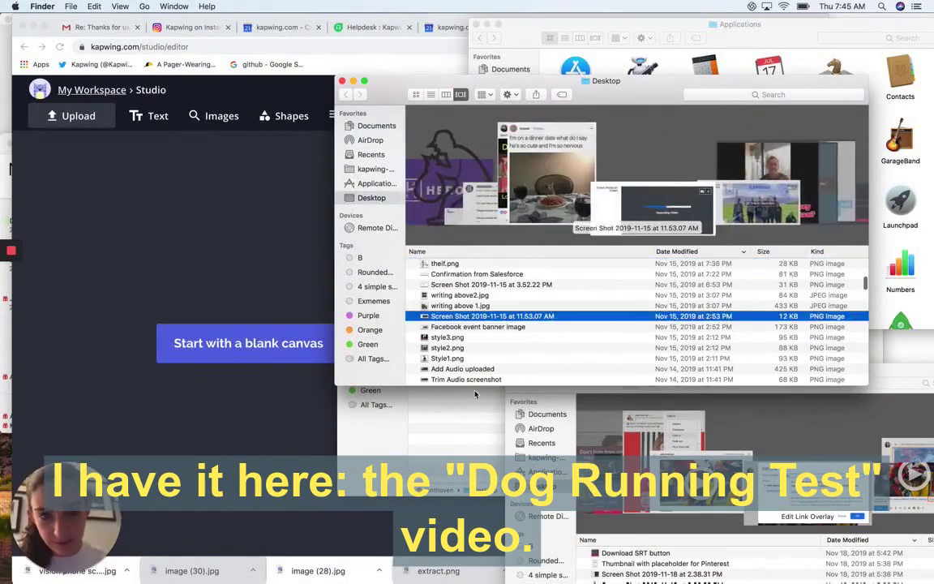
Find 'dog' in Desktop and drag Dog running test video.mp4 into Kapwing's upload area.
{"action": "type", "text": "dog"}
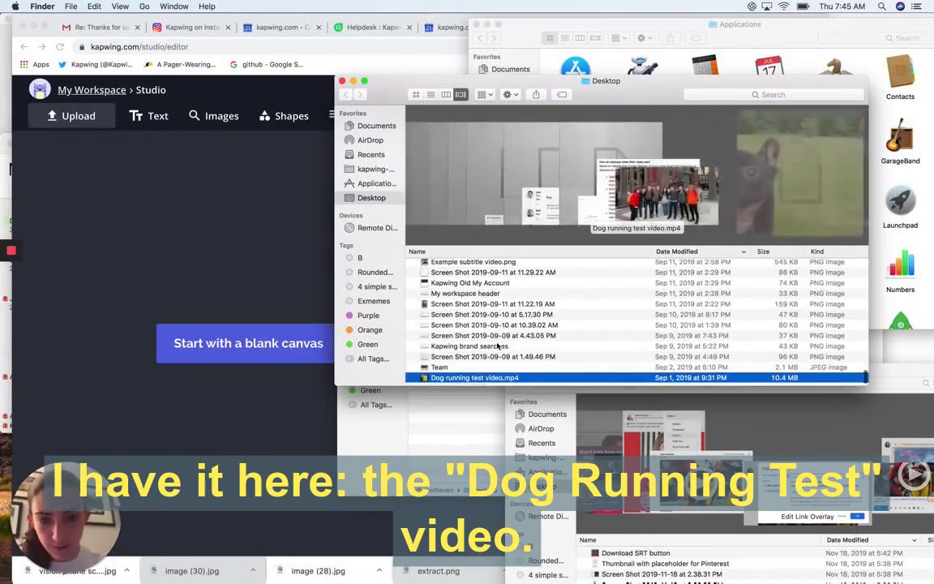
{"action": "scroll", "coordinate": [499, 347], "scroll_direction": "down", "scroll_amount": 2}
{"action": "left_click", "coordinate": [374, 397]}
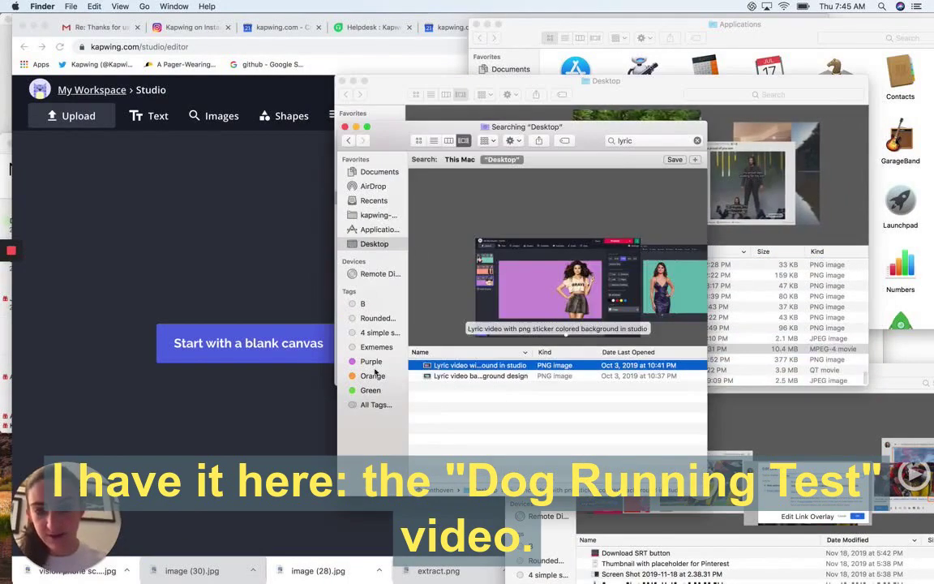
{"action": "left_click", "coordinate": [345, 127]}
{"action": "left_click_drag", "start_coordinate": [399, 95], "coordinate": [630, 55]}
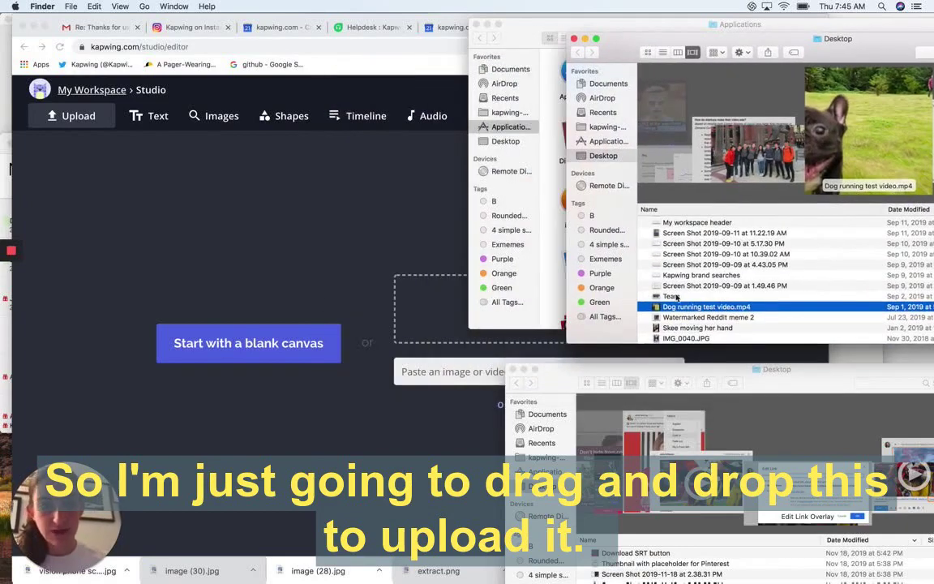
{"action": "left_click_drag", "start_coordinate": [696, 313], "coordinate": [411, 306]}
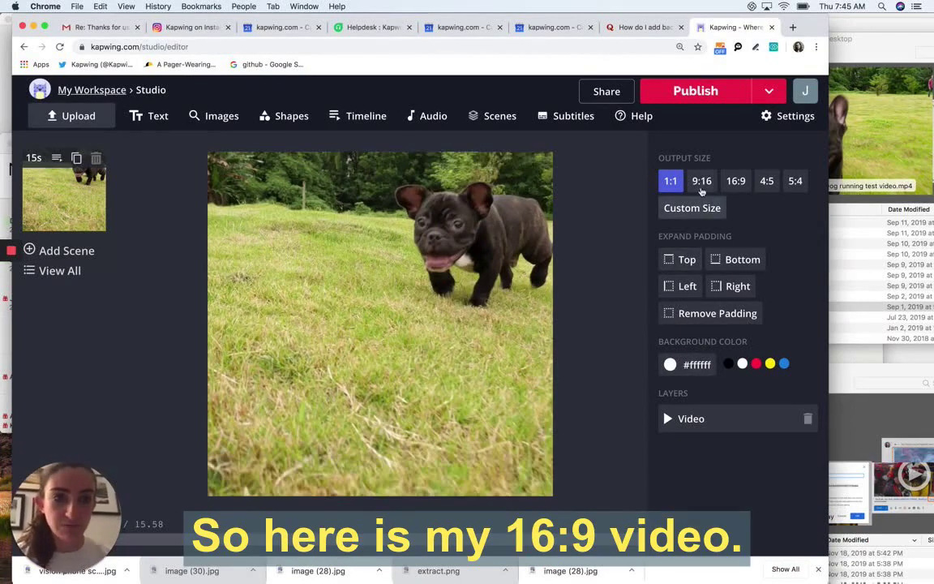
Switch the canvas to 16:9, then shrink the dog clip and centre it.
{"action": "left_click", "coordinate": [702, 181]}
{"action": "left_click", "coordinate": [736, 181]}
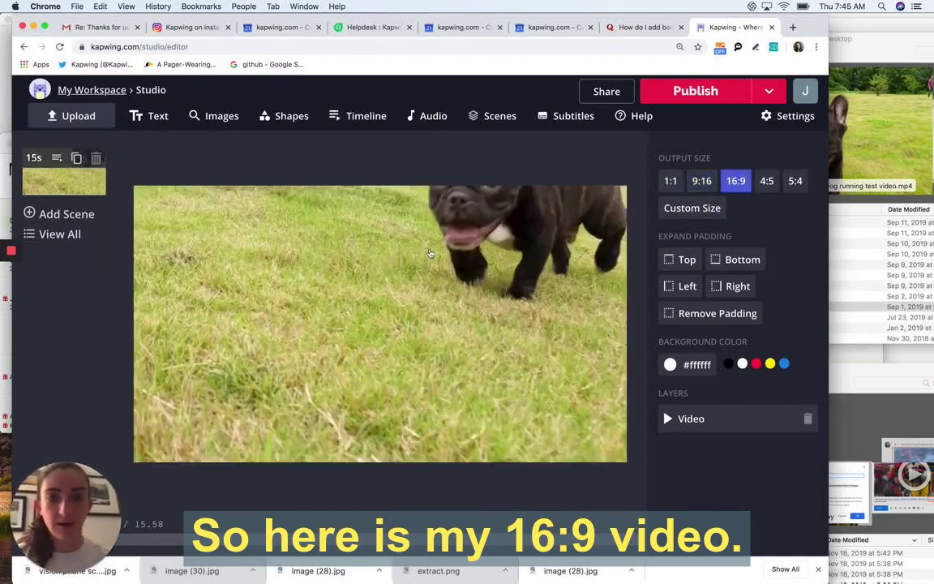
{"action": "left_click", "coordinate": [431, 254]}
{"action": "left_click_drag", "start_coordinate": [459, 231], "coordinate": [509, 215]}
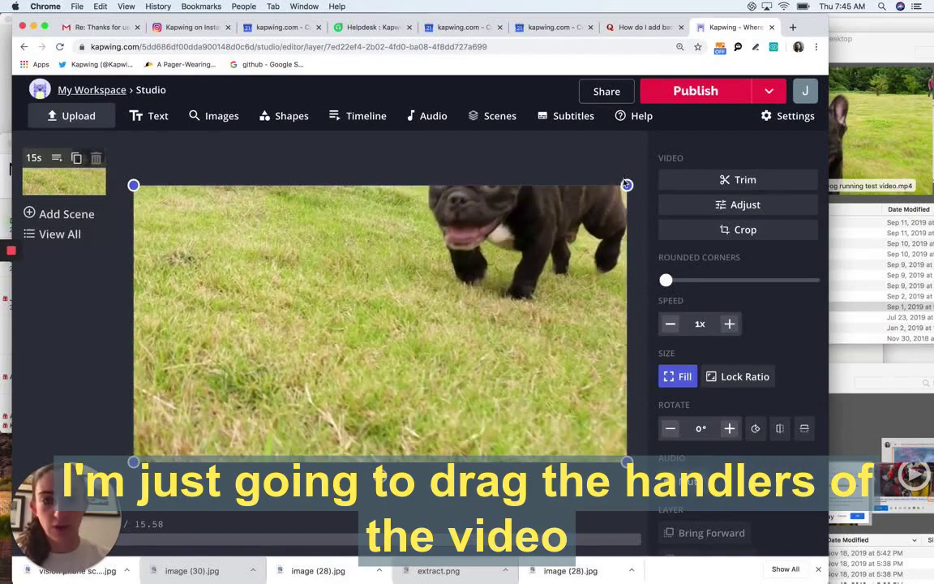
{"action": "left_click_drag", "start_coordinate": [627, 185], "coordinate": [507, 192]}
{"action": "left_click_drag", "start_coordinate": [475, 232], "coordinate": [529, 225]}
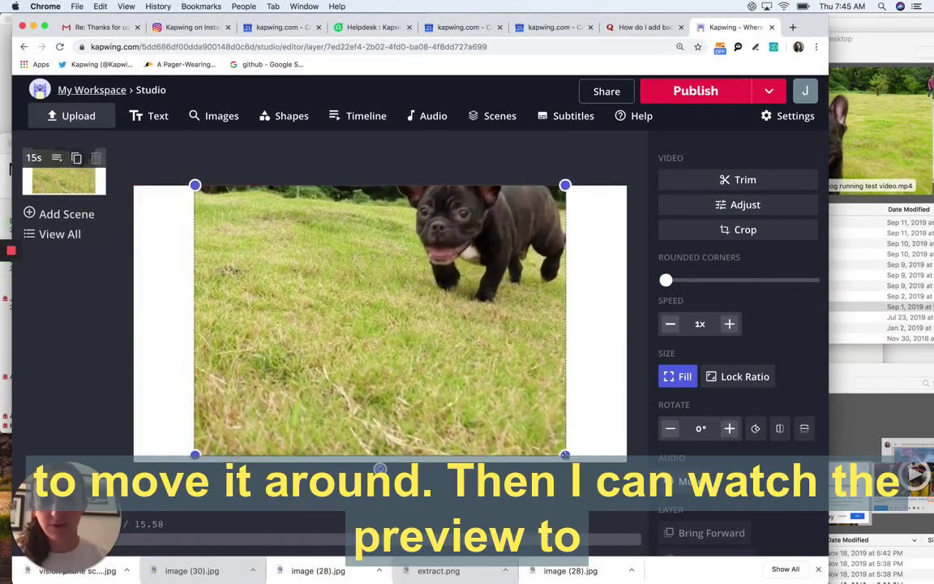
Make the clip full height and narrow it so white bands show on both sides, previewing playback.
{"action": "left_click_drag", "start_coordinate": [566, 455], "coordinate": [573, 462]}
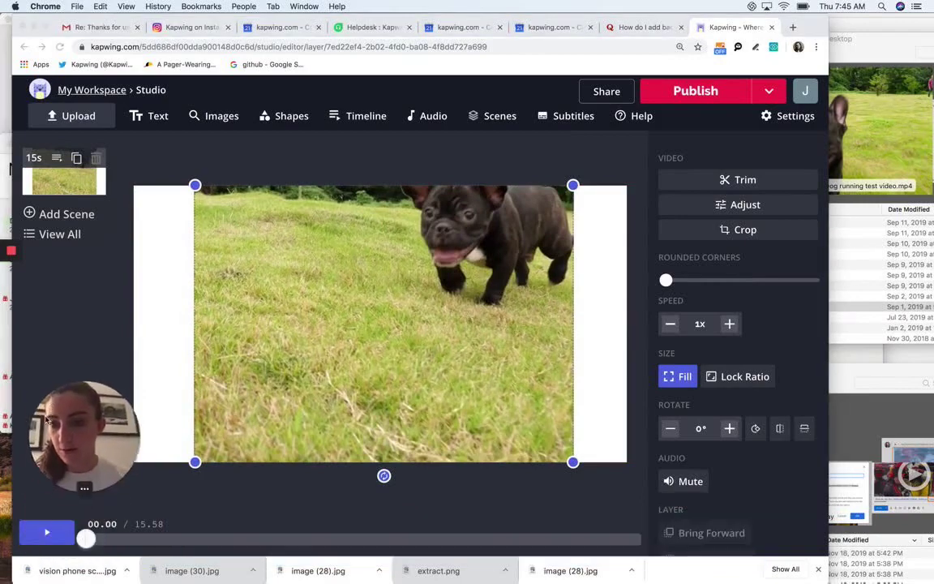
{"action": "left_click", "coordinate": [49, 536]}
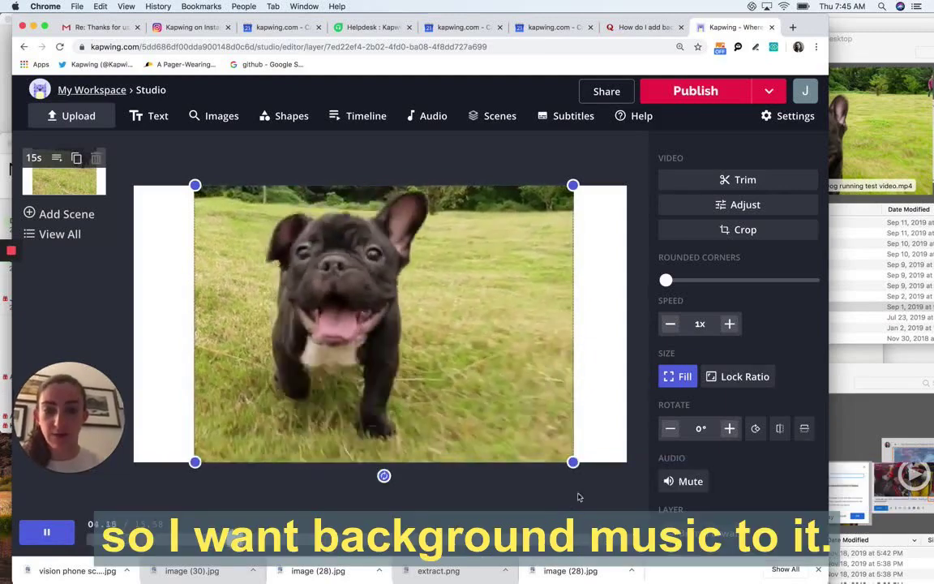
{"action": "left_click_drag", "start_coordinate": [573, 456], "coordinate": [515, 460]}
{"action": "left_click_drag", "start_coordinate": [451, 415], "coordinate": [477, 414]}
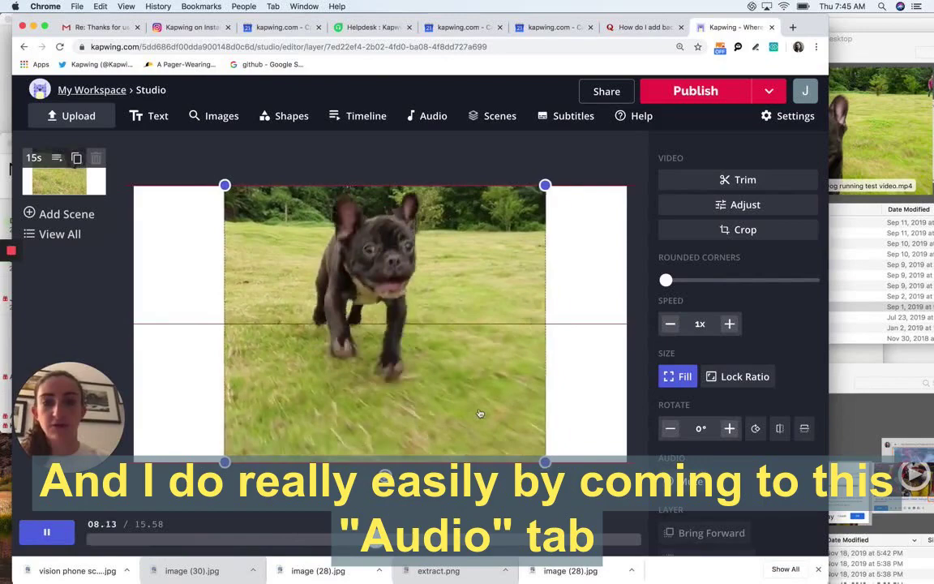
{"action": "key", "text": "space"}
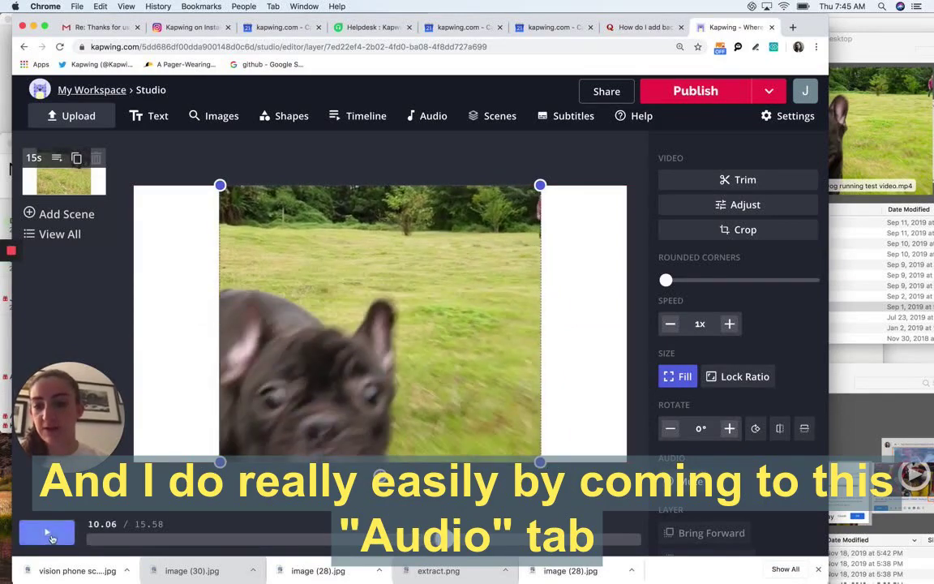
{"action": "left_click", "coordinate": [436, 134]}
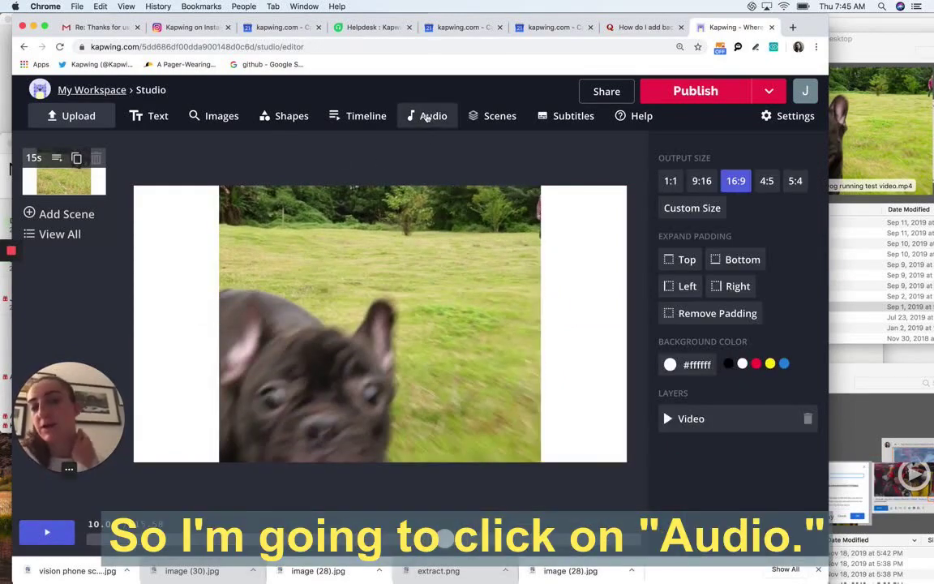
Open the Audio section to reach the Add Audio to Video page.
{"action": "left_click", "coordinate": [427, 117]}
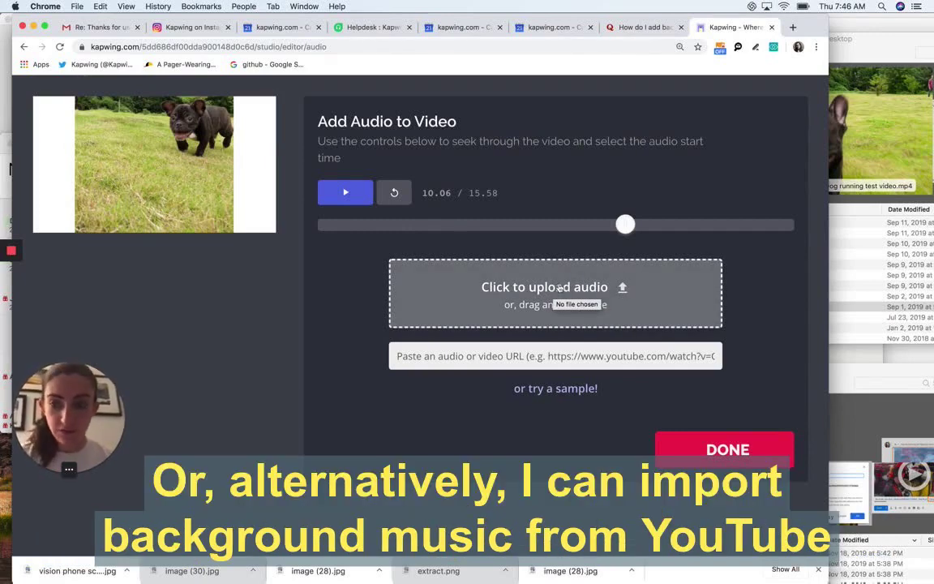
In a new tab, find a happy instrumental track on YouTube, pause it and select its URL.
{"action": "left_click", "coordinate": [791, 29]}
{"action": "type", "text": "youtube"}
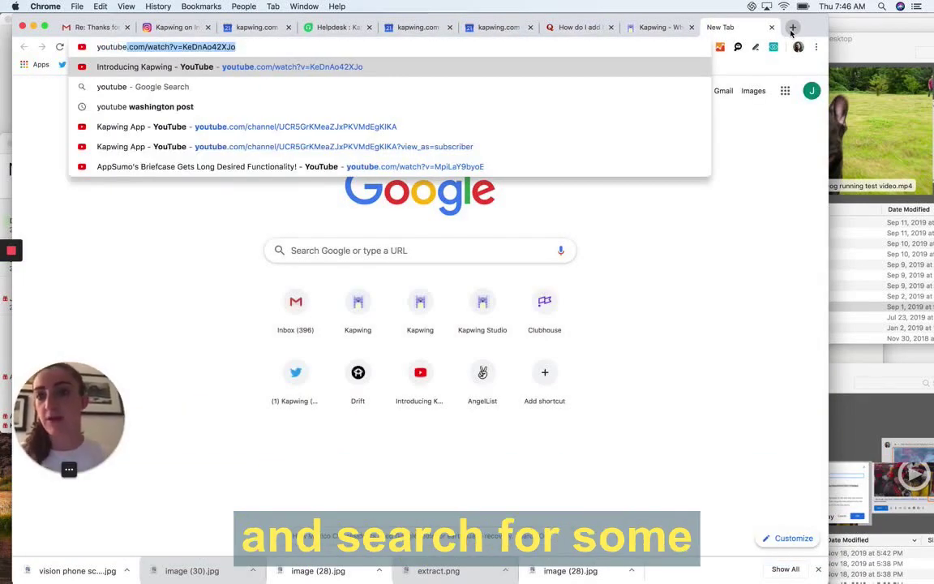
{"action": "key", "text": "BackSpace"}
{"action": "key", "text": "Return"}
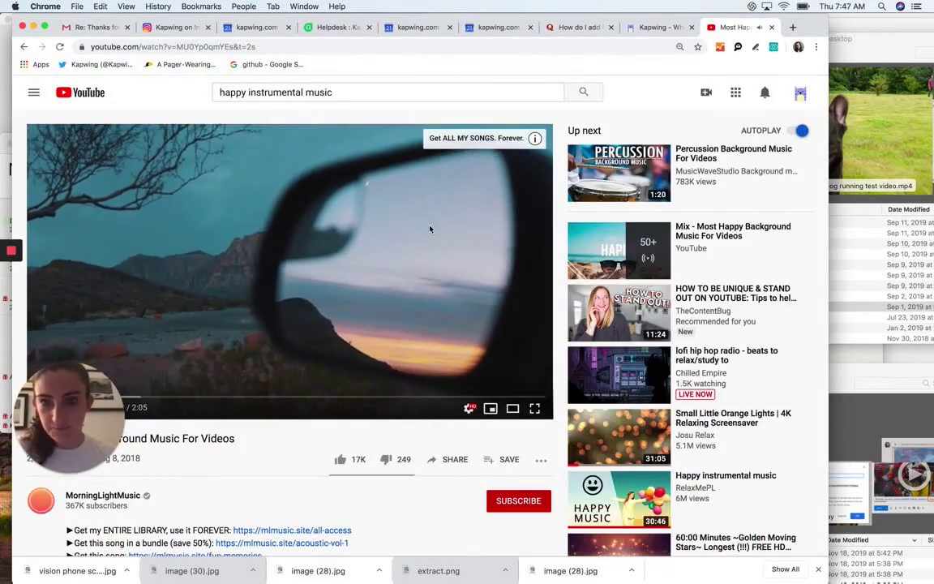
{"action": "left_click", "coordinate": [431, 231]}
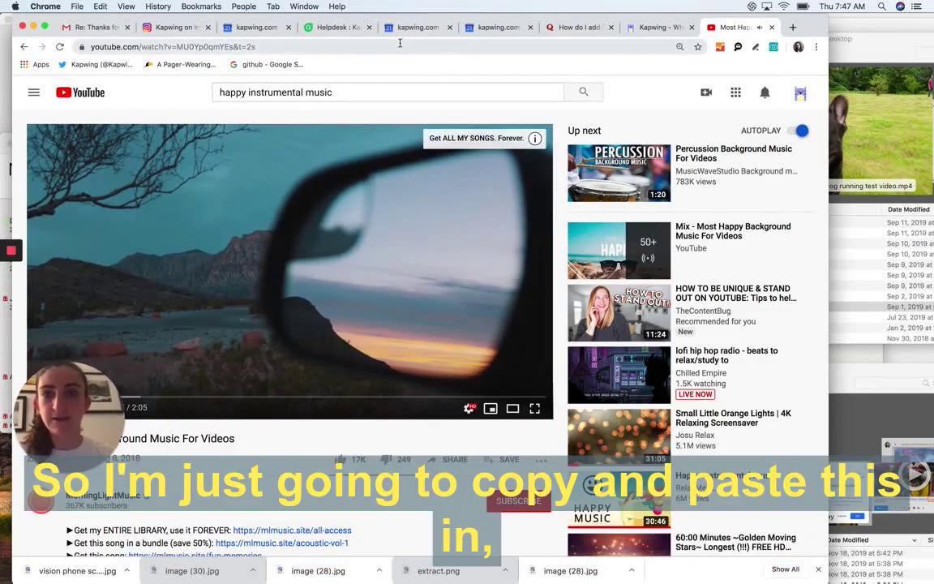
{"action": "left_click_drag", "start_coordinate": [228, 46], "coordinate": [82, 46]}
Paste the YouTube URL into Kapwing's audio box and preview the dog video with the music.
{"action": "left_click", "coordinate": [659, 27]}
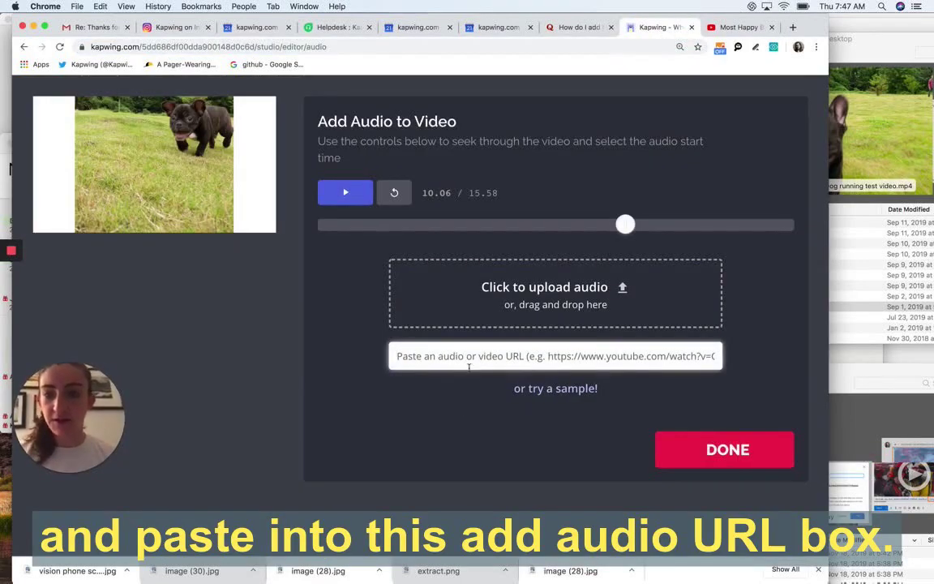
{"action": "key", "text": "super+v"}
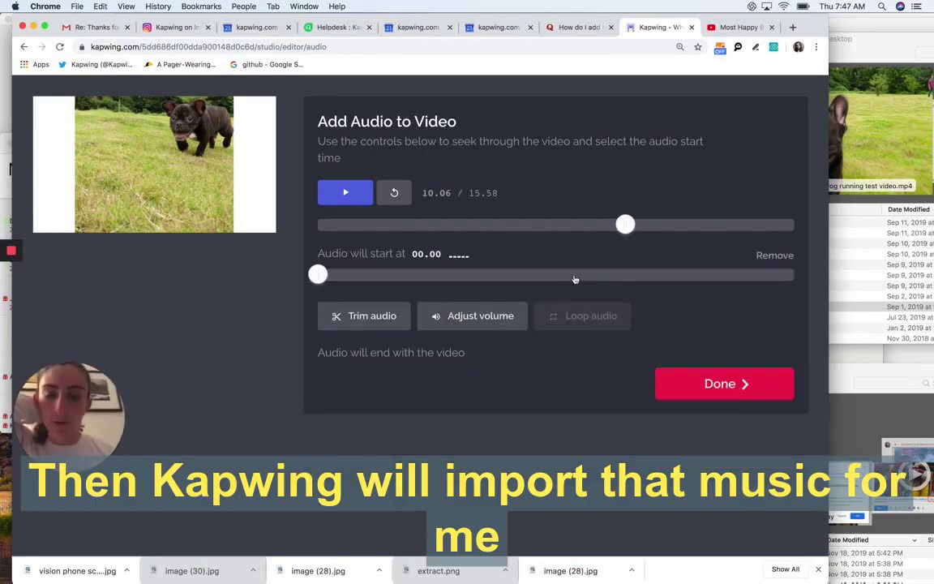
{"action": "left_click", "coordinate": [349, 199]}
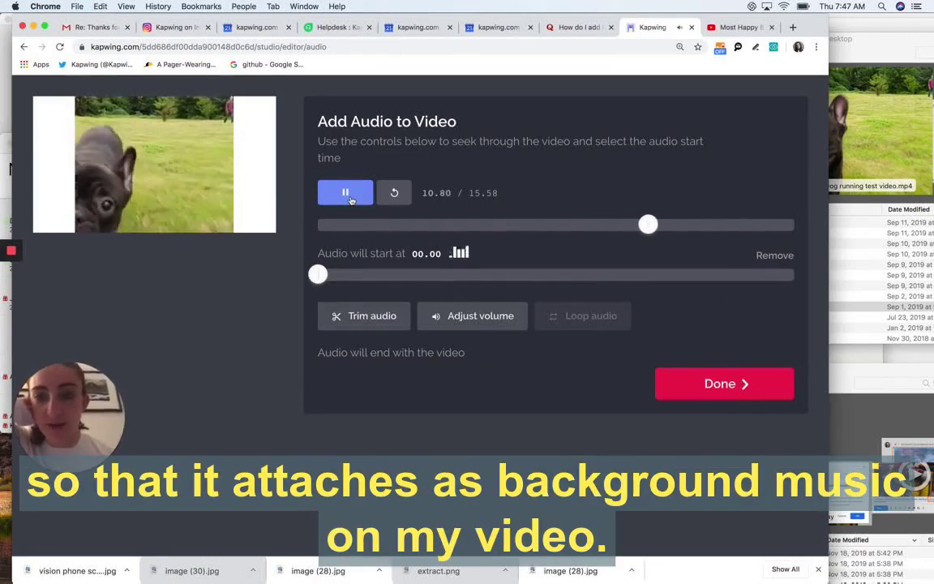
{"action": "left_click", "coordinate": [393, 193]}
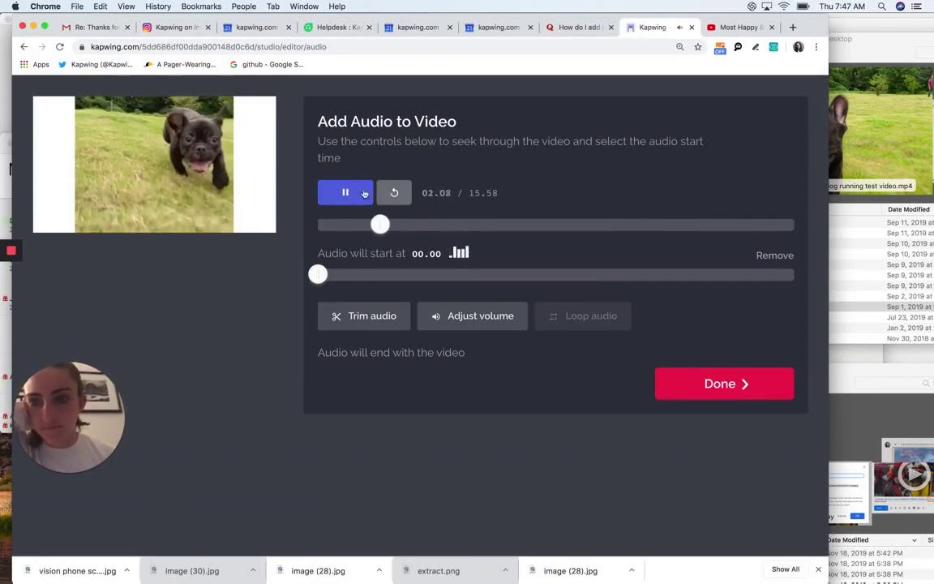
{"action": "left_click", "coordinate": [364, 193]}
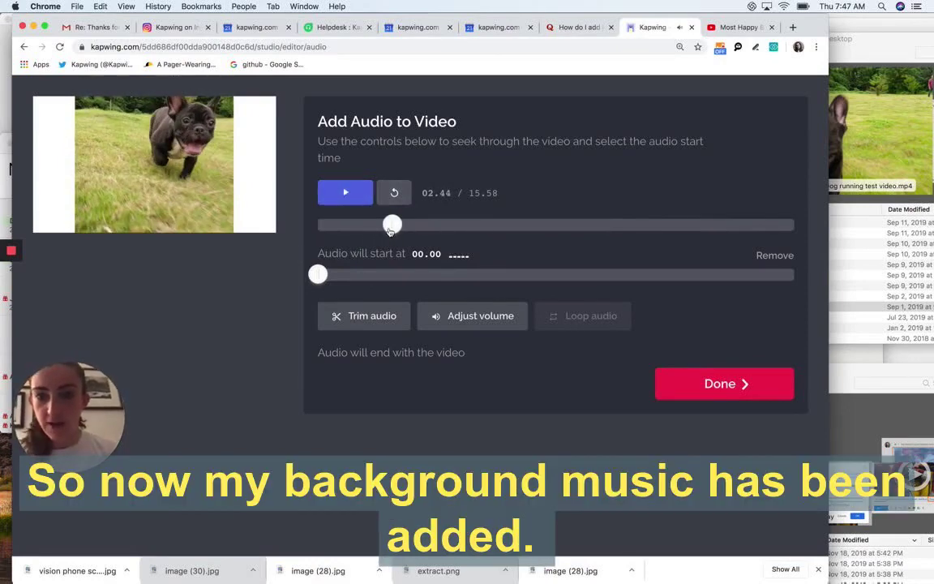
Trim the background music to run from 05.12 to 42.79.
{"action": "left_click", "coordinate": [361, 317]}
{"action": "left_click_drag", "start_coordinate": [317, 256], "coordinate": [336, 256]}
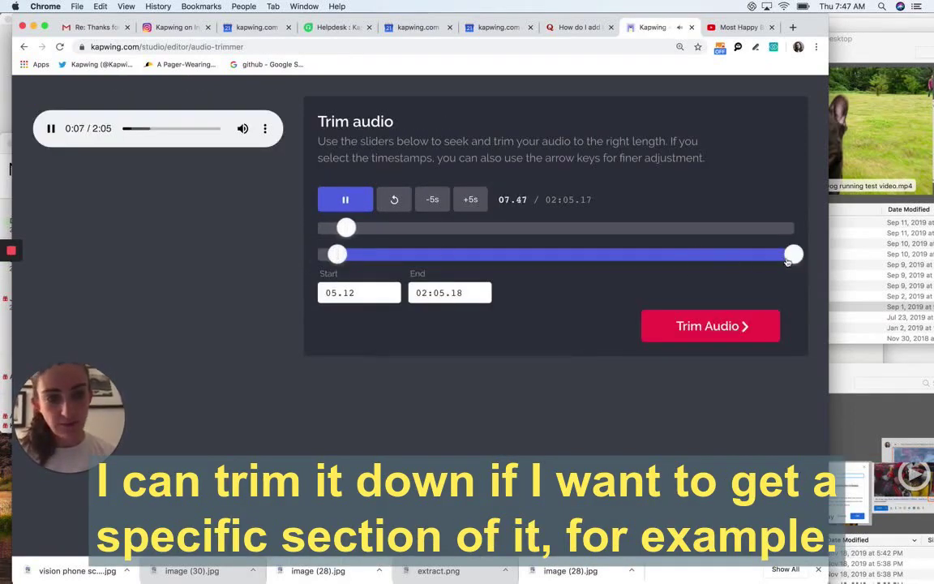
{"action": "left_click_drag", "start_coordinate": [794, 255], "coordinate": [480, 254]}
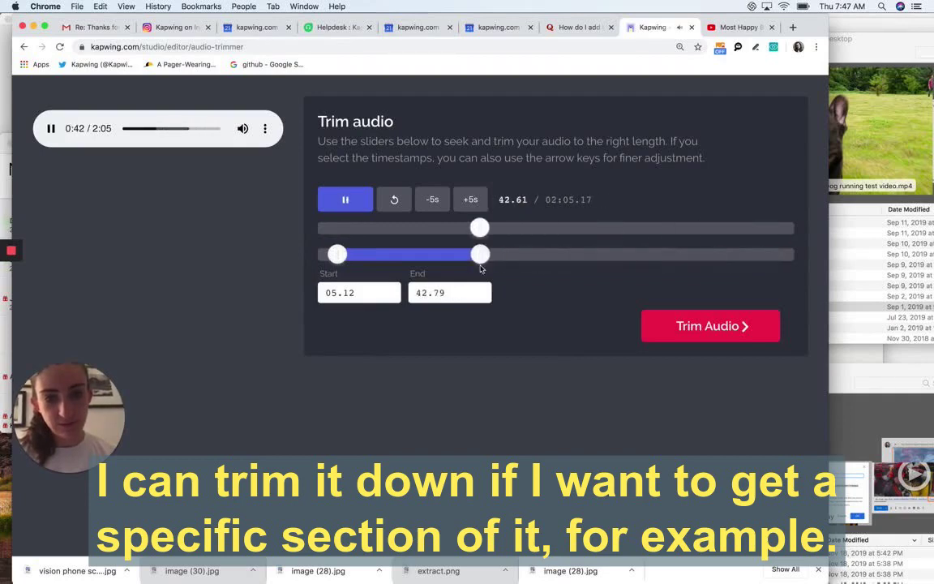
{"action": "left_click", "coordinate": [705, 326]}
Lower the music volume to 9% and preview the result.
{"action": "left_click", "coordinate": [479, 324]}
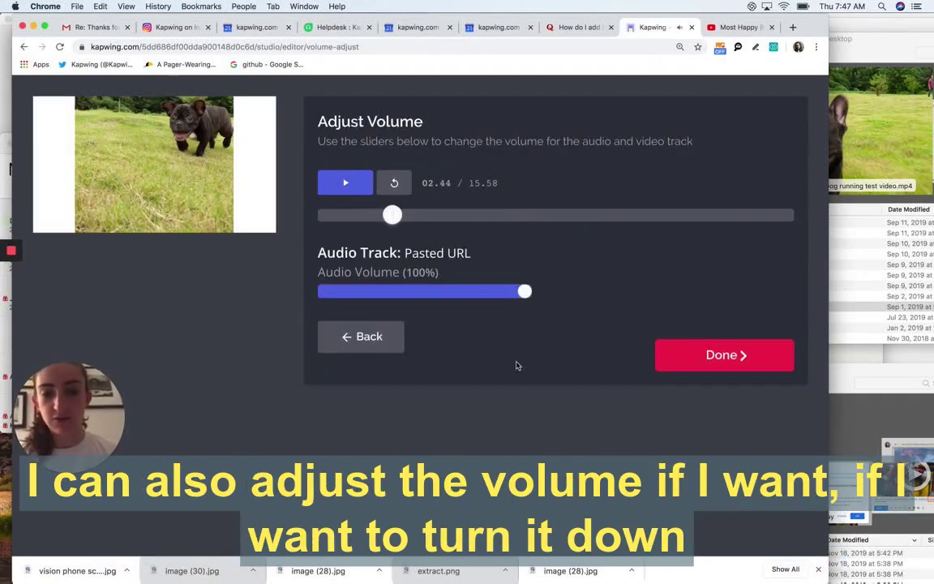
{"action": "left_click_drag", "start_coordinate": [522, 294], "coordinate": [343, 311]}
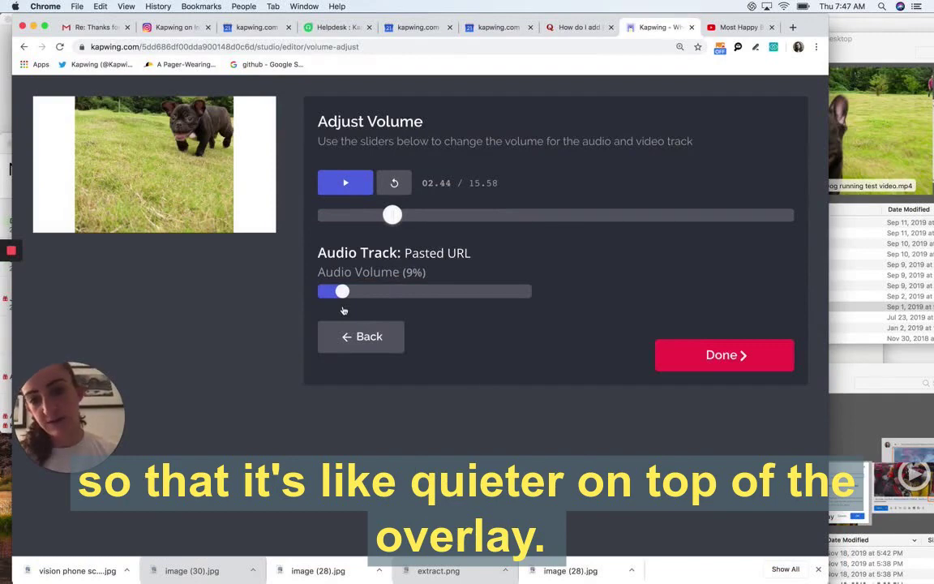
{"action": "left_click", "coordinate": [670, 349]}
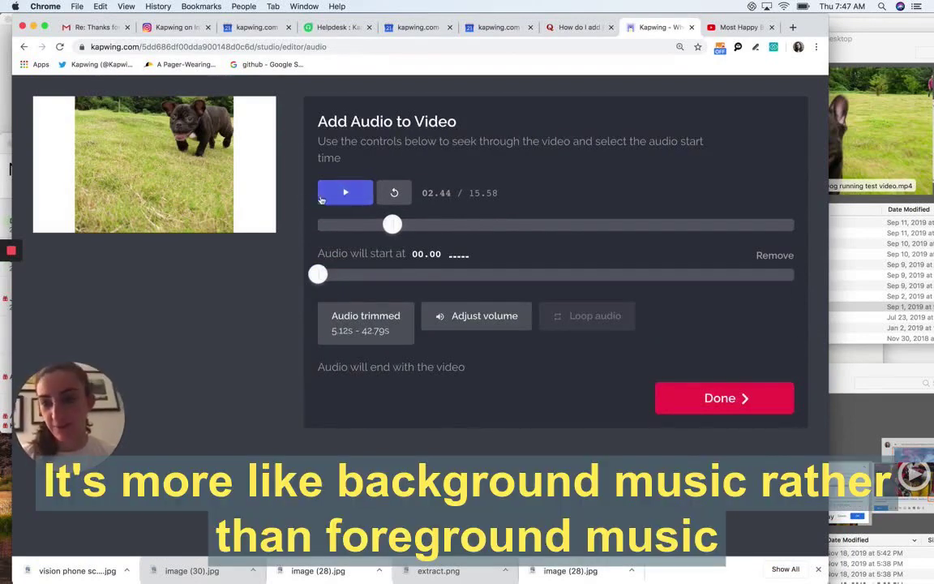
{"action": "left_click", "coordinate": [342, 192]}
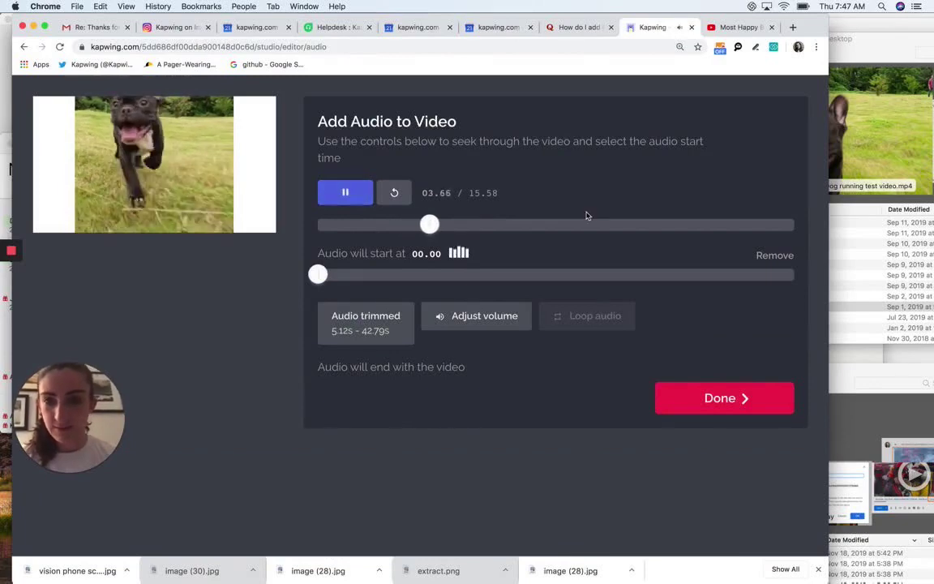
Return to the studio and publish the video, waiting while Kapwing renders it.
{"action": "left_click", "coordinate": [732, 399]}
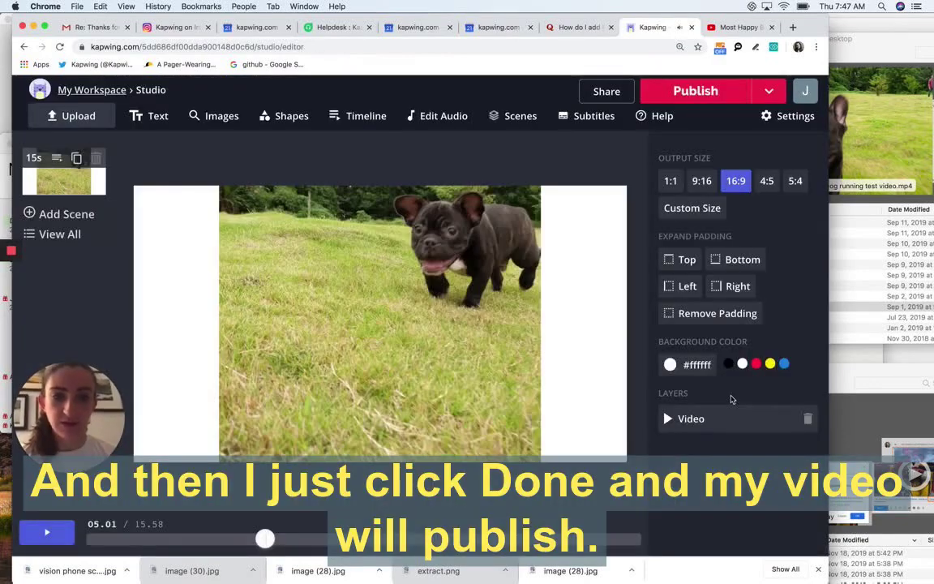
{"action": "left_click", "coordinate": [682, 90]}
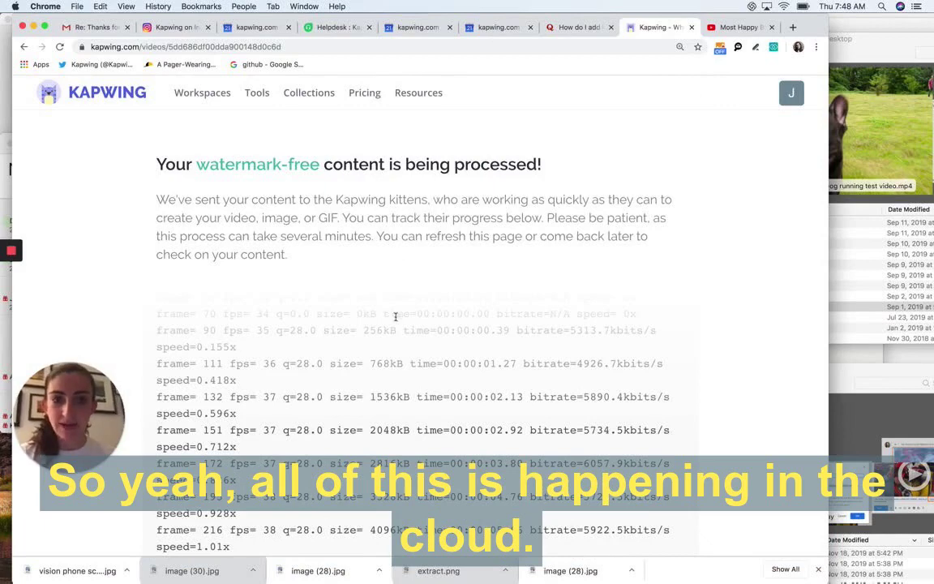
{"action": "scroll", "coordinate": [396, 316], "scroll_direction": "down", "scroll_amount": 2}
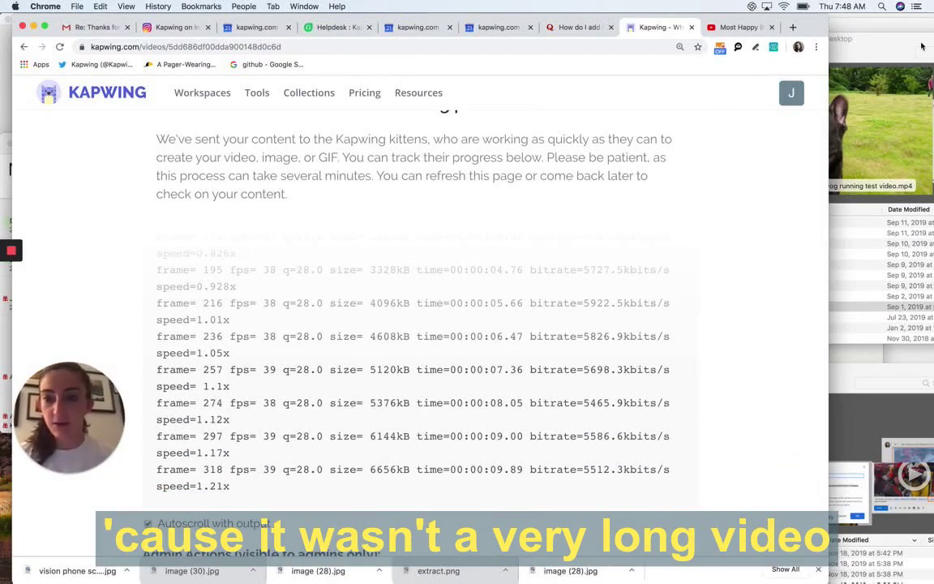
{"action": "left_click_drag", "start_coordinate": [156, 350], "coordinate": [381, 285]}
{"action": "left_click", "coordinate": [396, 500]}
{"action": "left_click", "coordinate": [455, 280]}
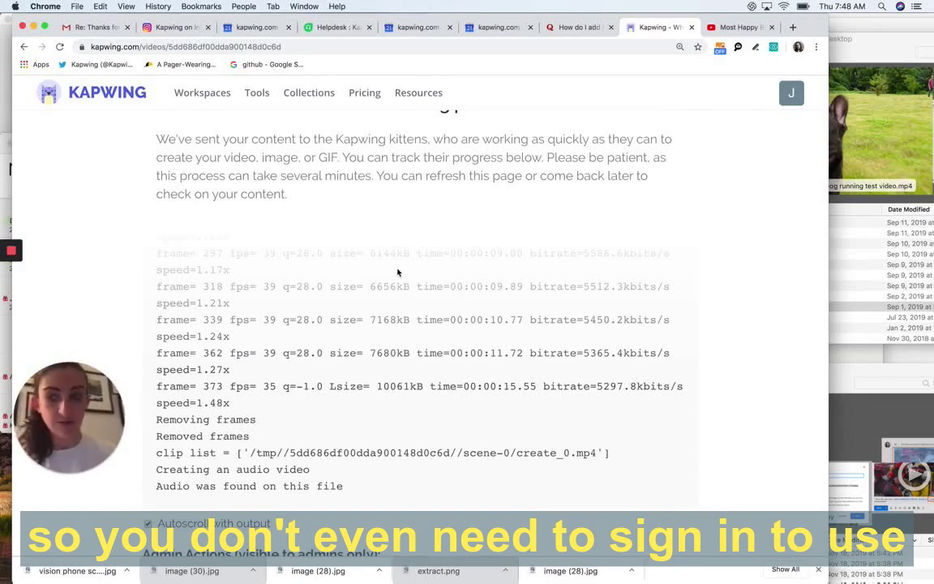
{"action": "double_click", "coordinate": [390, 320]}
{"action": "left_click", "coordinate": [407, 305]}
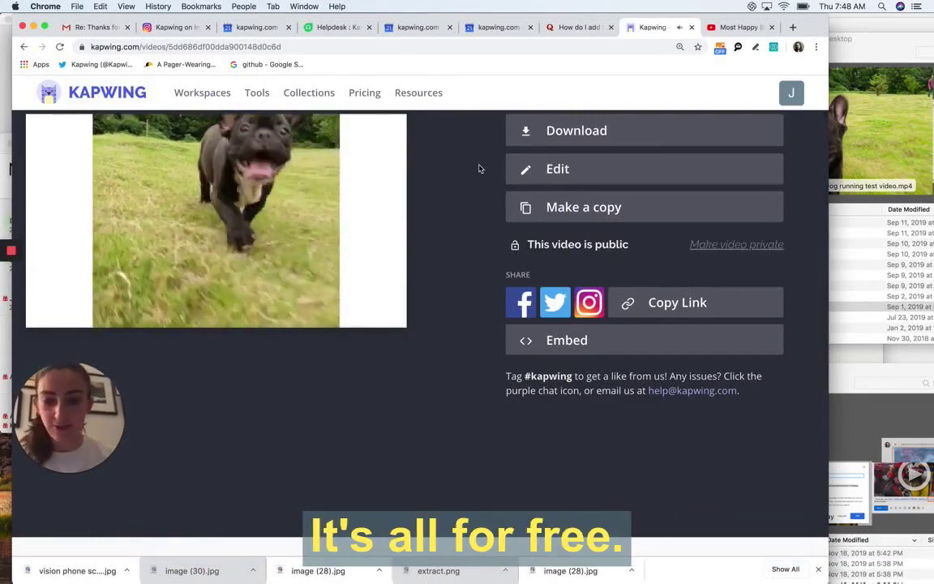
Raise the system volume, download the finished dog video as MP4, and pause playback.
{"action": "key", "text": "XF86AudioRaiseVolume"}
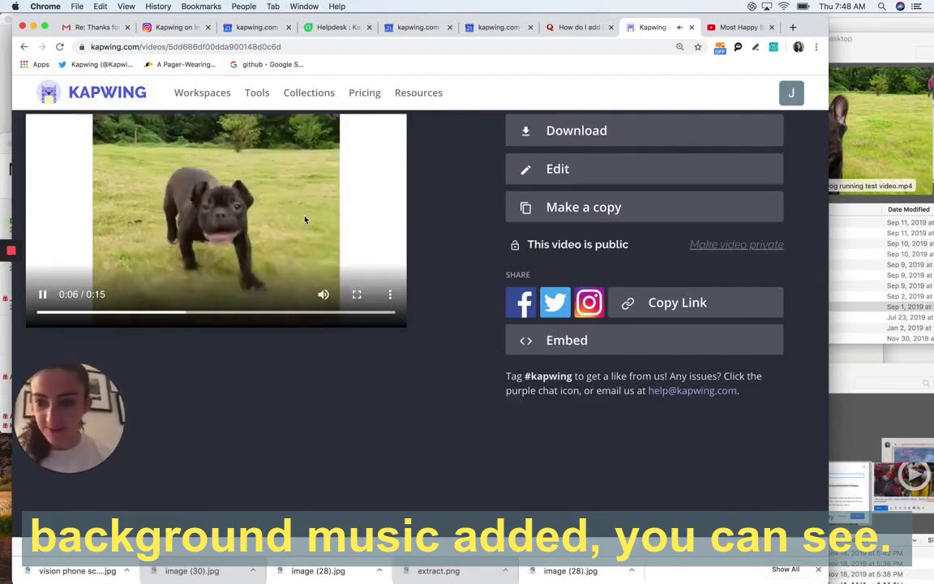
{"action": "left_click", "coordinate": [561, 141]}
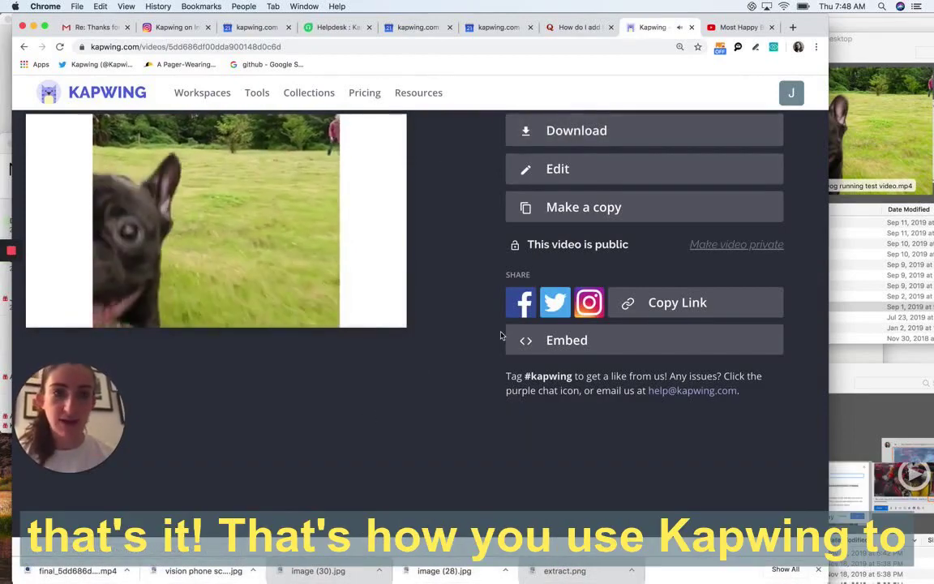
{"action": "left_click", "coordinate": [240, 245]}
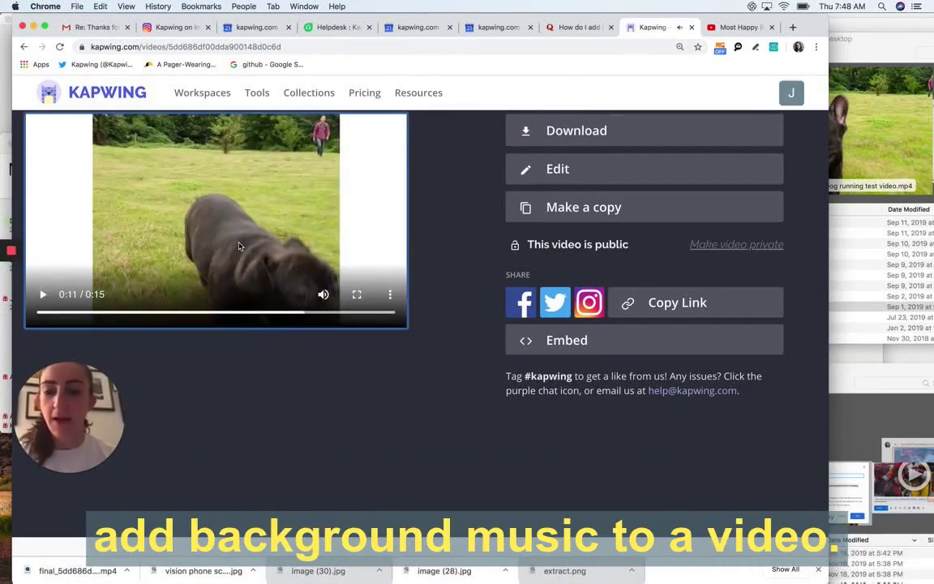